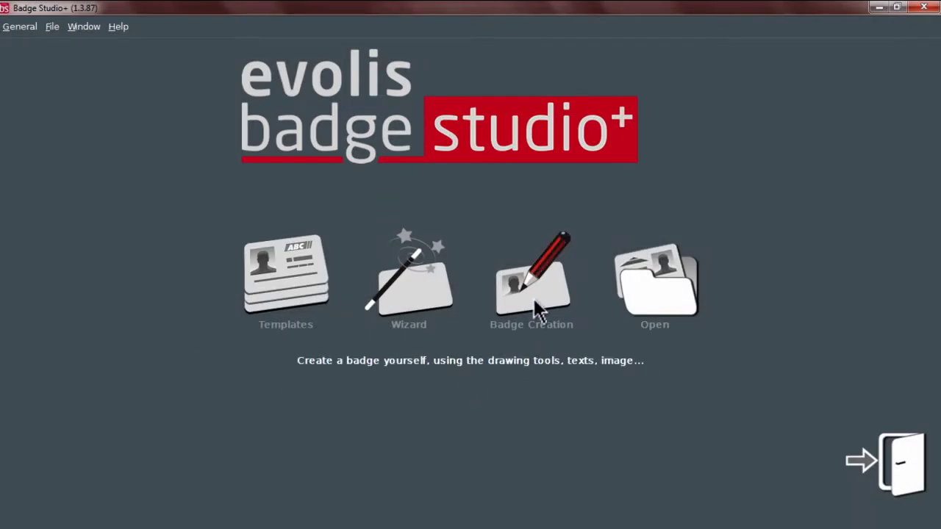
# Step: Create a new blank badge from scratch using the landscape card orientation
pyautogui.click(538, 312)
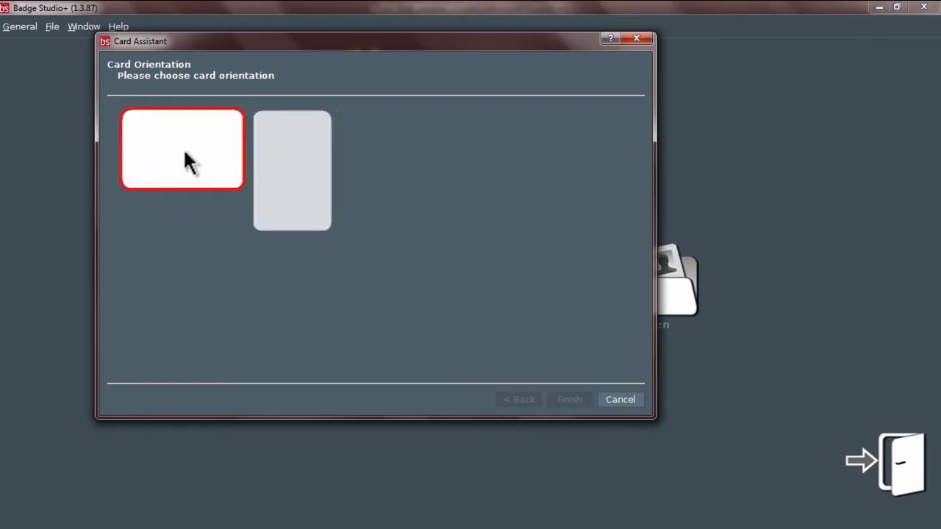
pyautogui.click(185, 155)
pyautogui.click(566, 399)
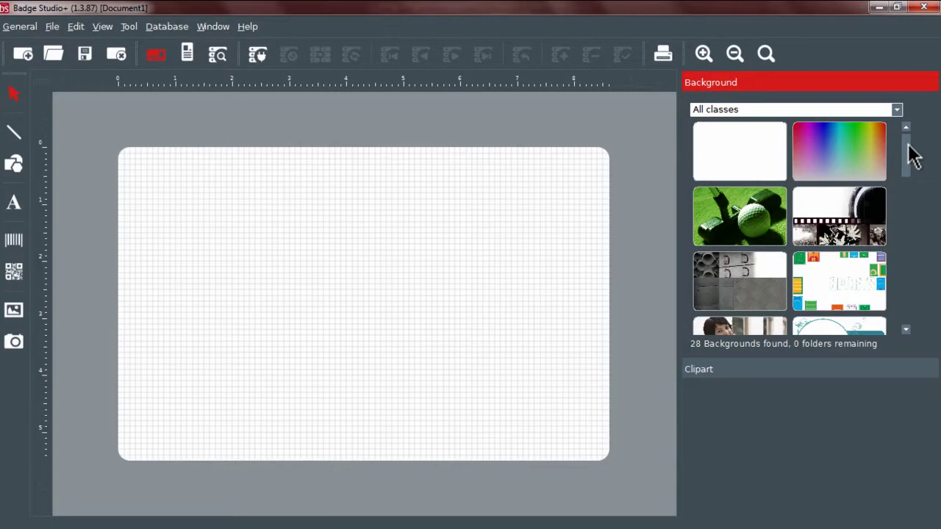
# Step: Set the Background library class to #User Folder, dismissing the folder browser without a choice
pyautogui.moveTo(909, 145); pyautogui.dragTo(911, 231)
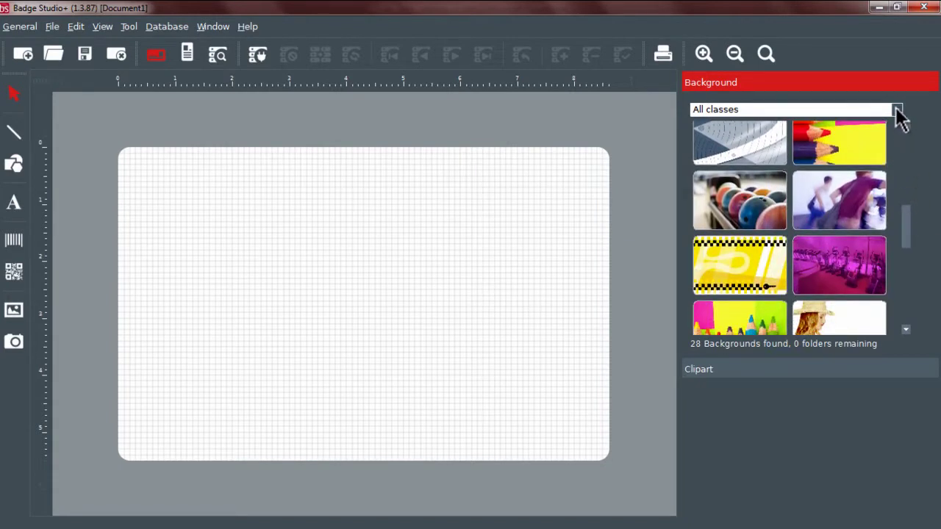
pyautogui.click(897, 109)
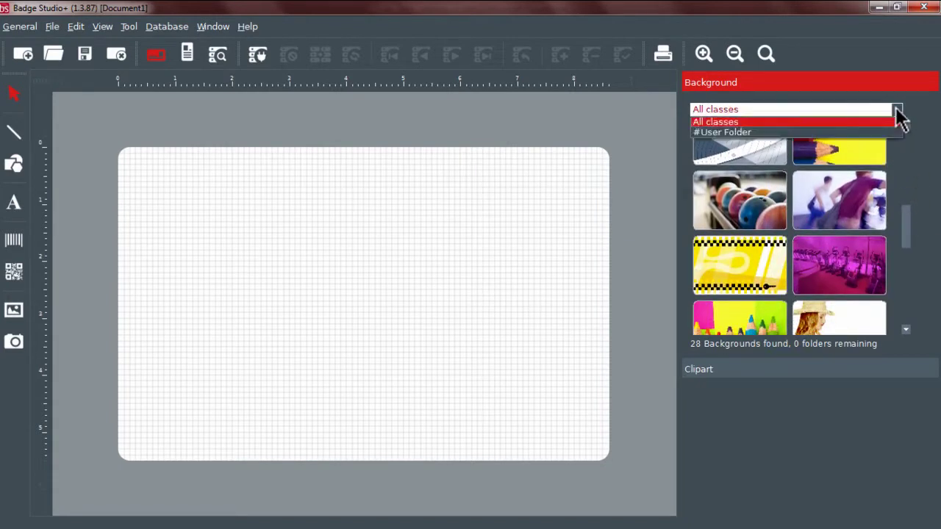
pyautogui.click(805, 133)
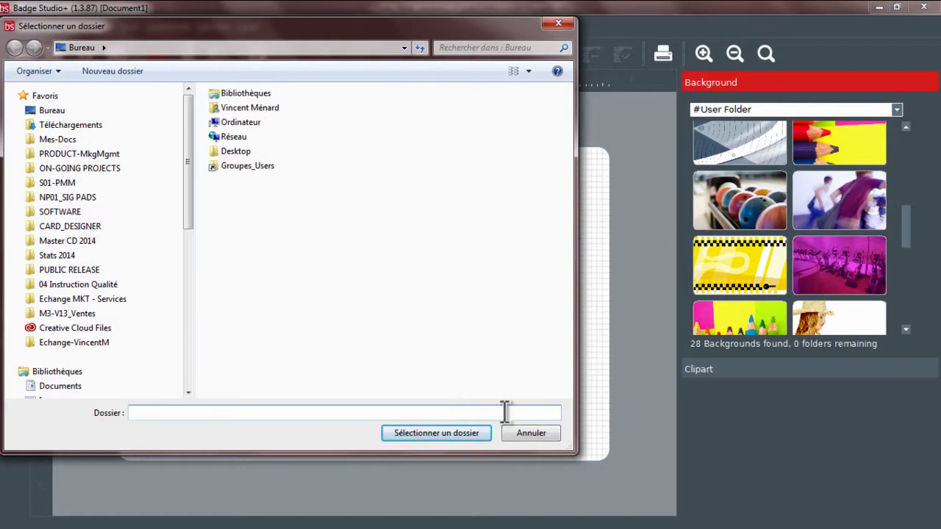
pyautogui.click(530, 433)
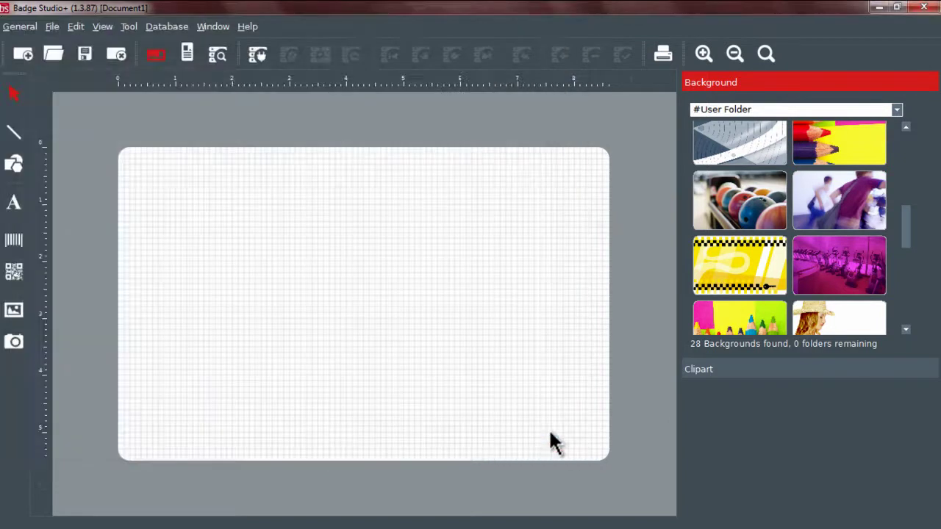
# Step: Draw an image frame across the card and load FondBasketball.png into it
pyautogui.click(9, 312)
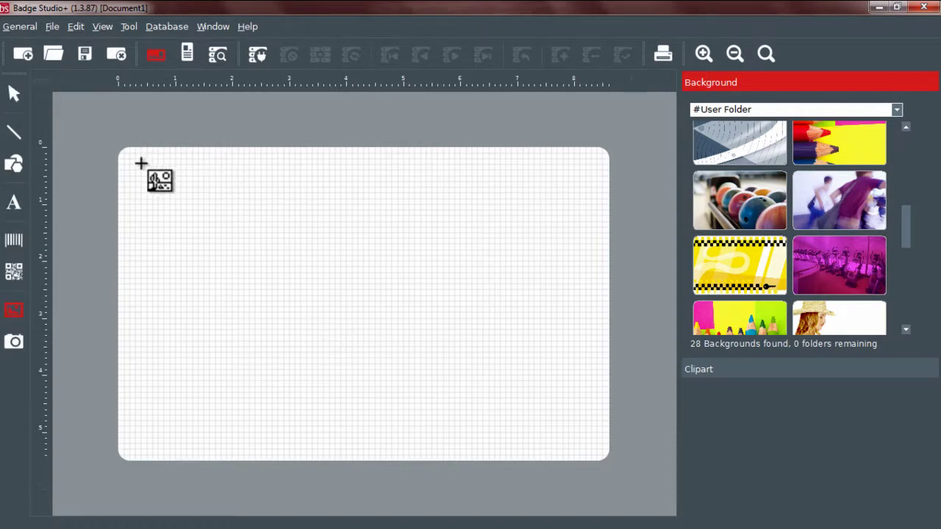
pyautogui.moveTo(141, 164); pyautogui.dragTo(586, 450)
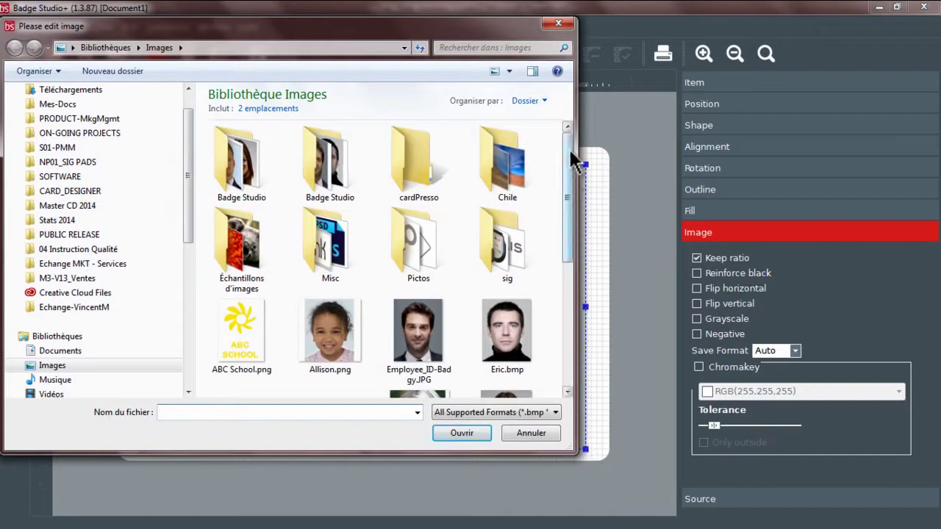
pyautogui.moveTo(571, 156); pyautogui.dragTo(567, 259)
pyautogui.click(330, 220)
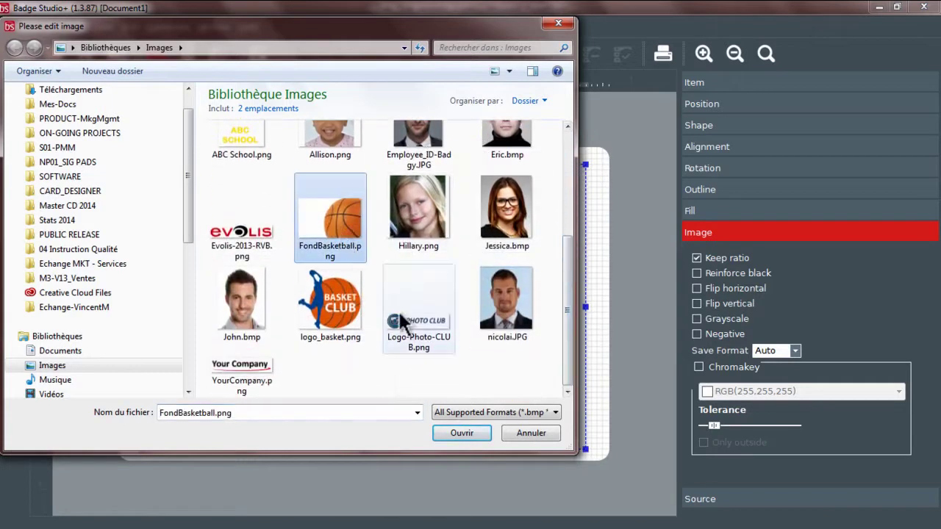
pyautogui.click(472, 434)
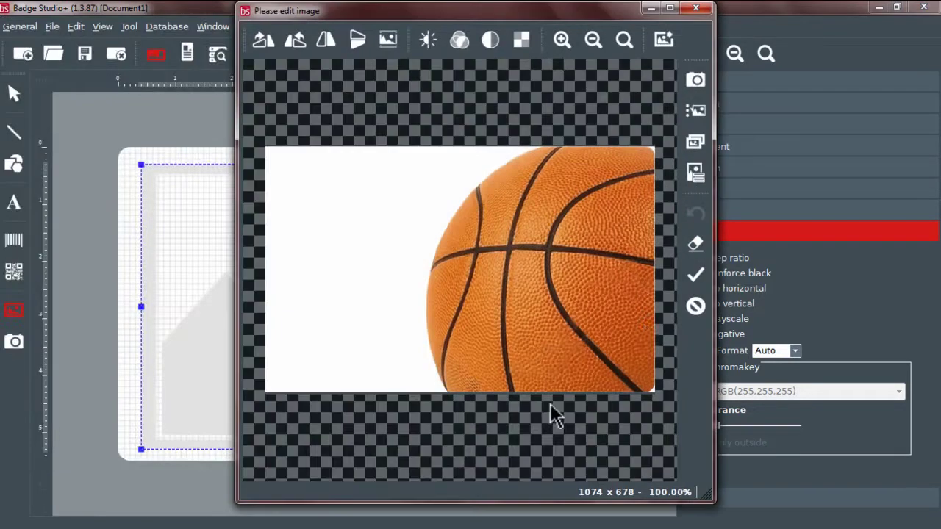
# Step: Accept the basketball picture unedited and set it as the card background
pyautogui.click(696, 276)
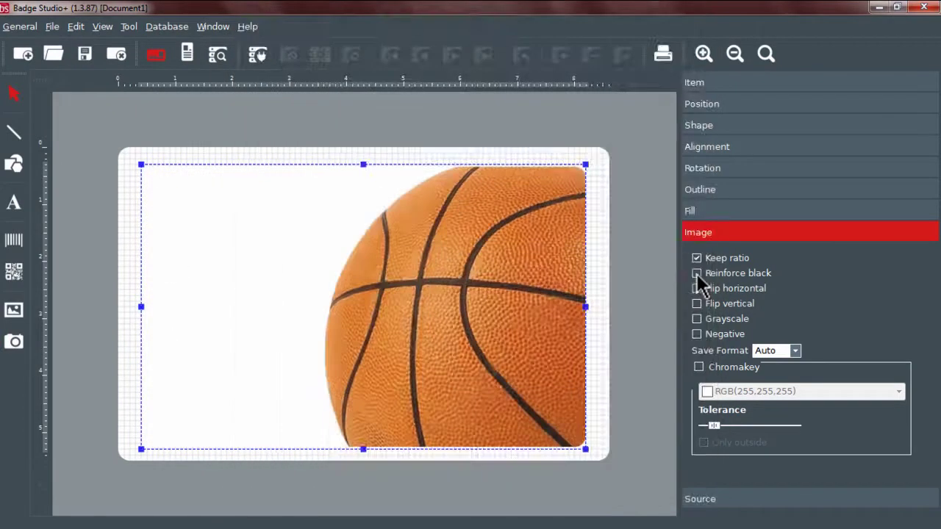
pyautogui.rightClick(330, 306)
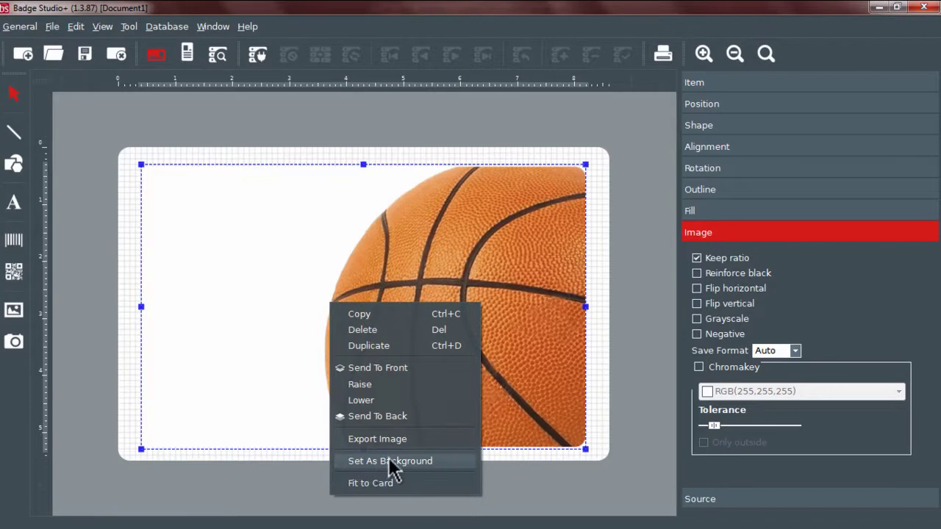
pyautogui.click(445, 460)
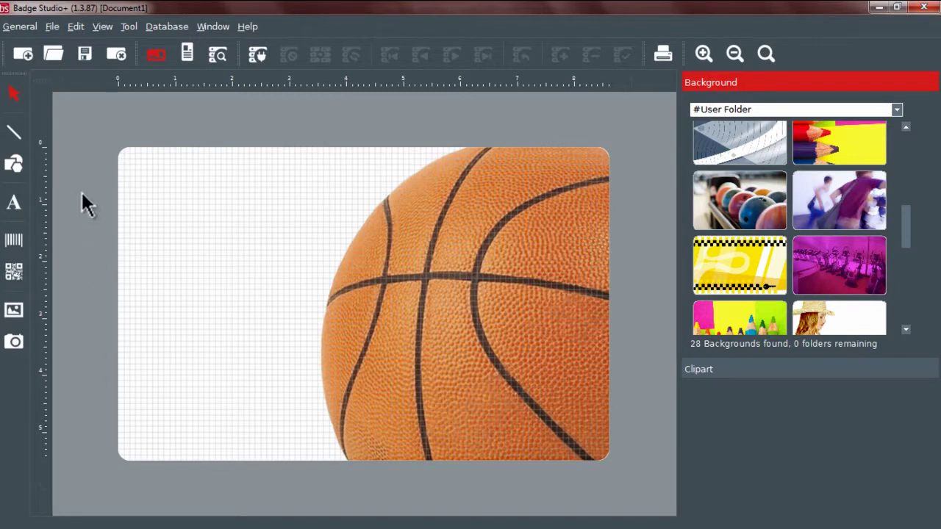
# Step: Draw a shape at the card's upper right and make it a six-sided polygon
pyautogui.click(19, 166)
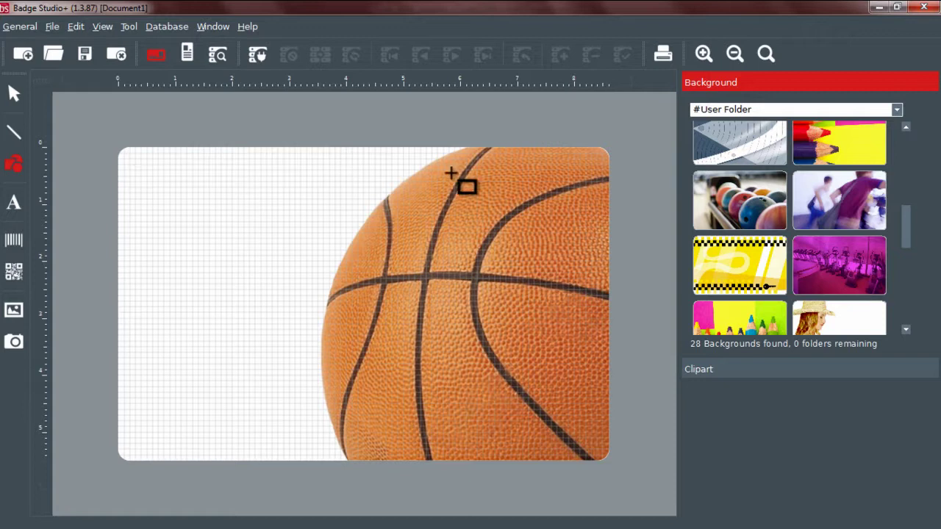
pyautogui.moveTo(450, 172); pyautogui.dragTo(587, 305)
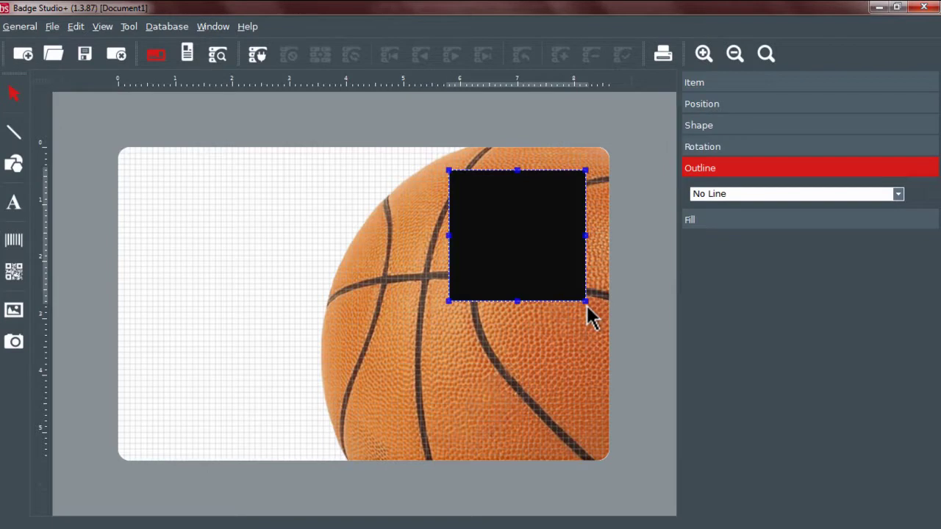
pyautogui.click(747, 125)
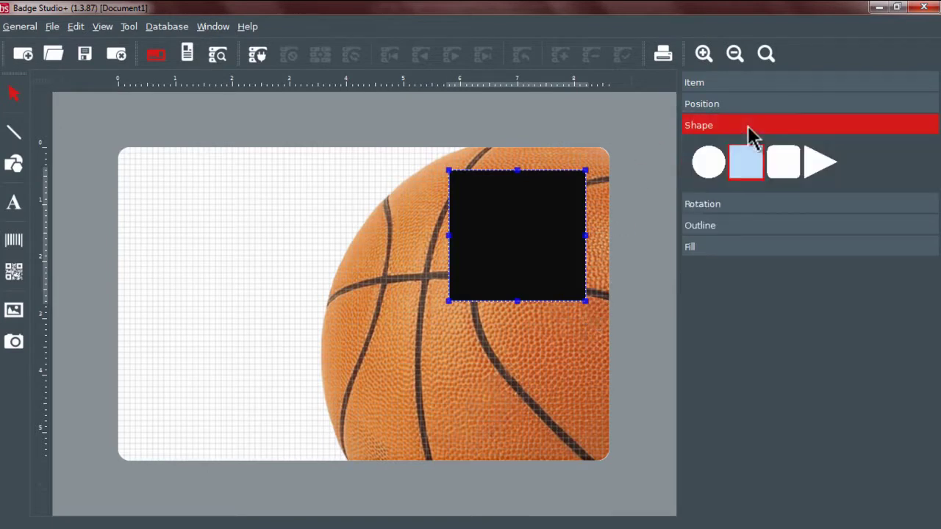
pyautogui.click(826, 171)
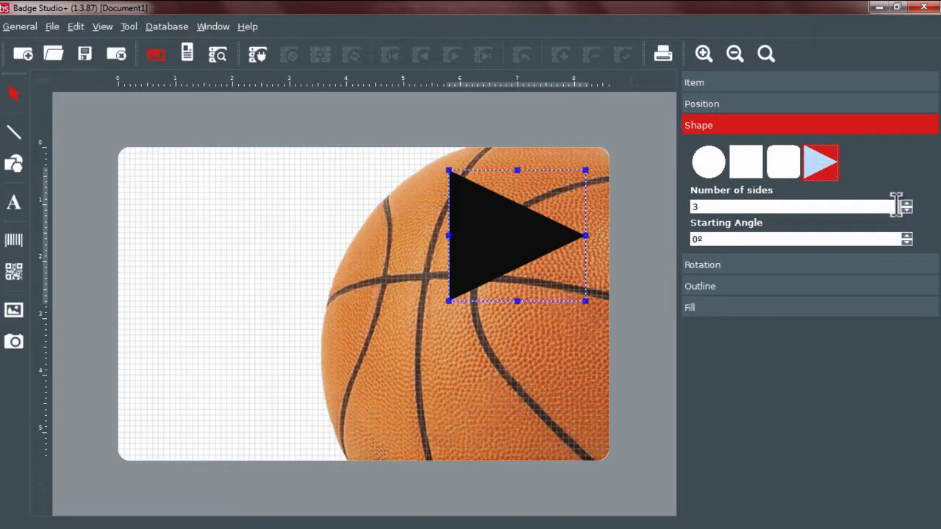
pyautogui.click(906, 204)
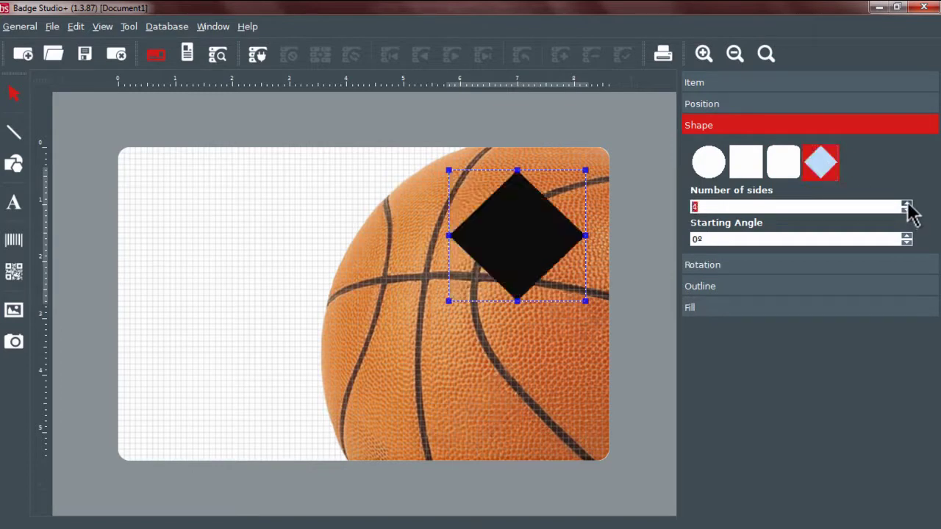
pyautogui.click(907, 204)
pyautogui.click(907, 204)
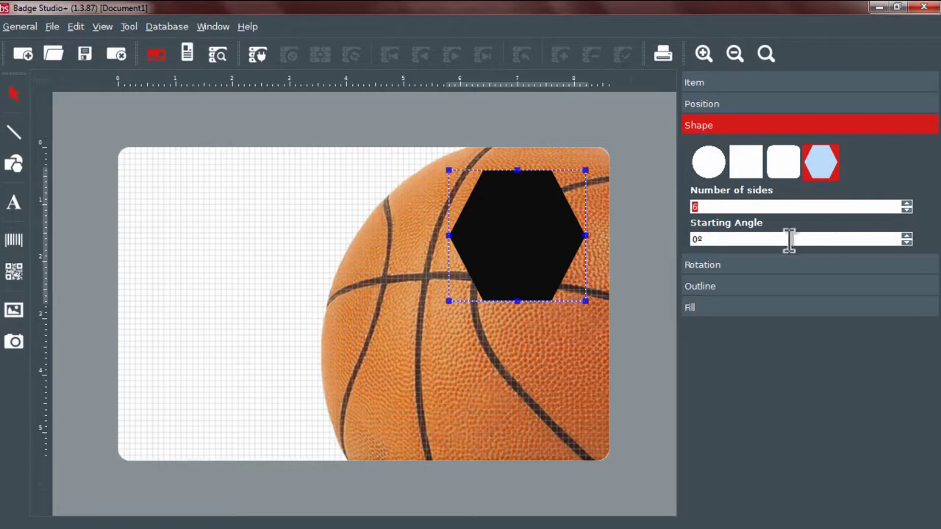
# Step: Fill the hexagon white and give it a solid 1 mm black outline
pyautogui.click(718, 307)
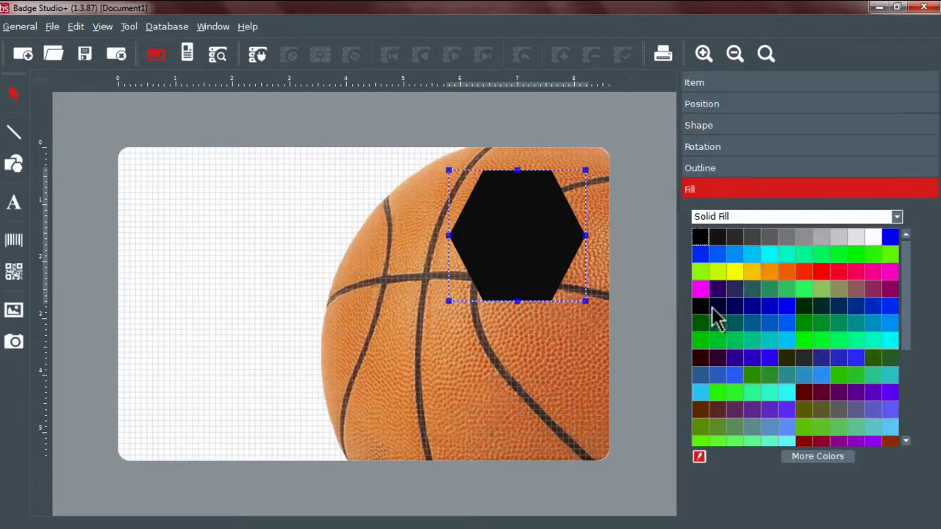
pyautogui.click(871, 237)
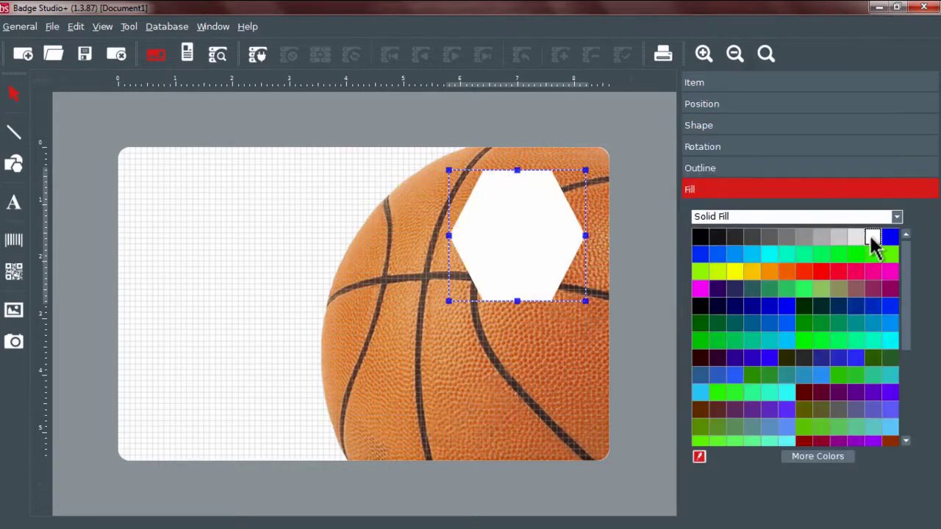
pyautogui.click(700, 170)
pyautogui.click(701, 195)
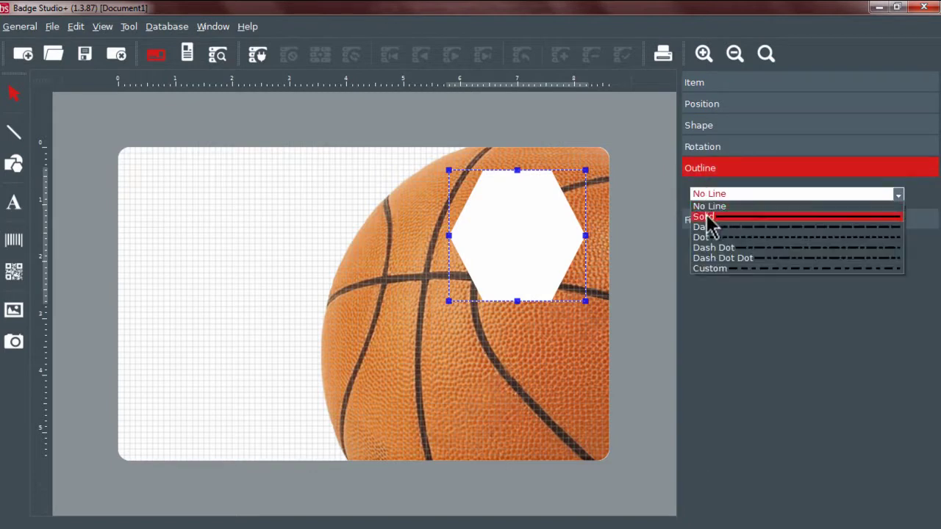
pyautogui.click(707, 218)
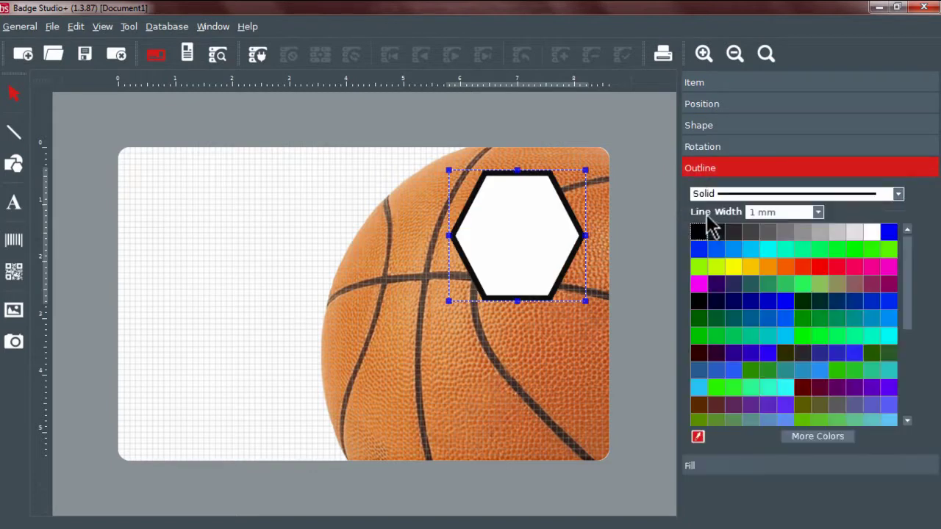
pyautogui.click(640, 272)
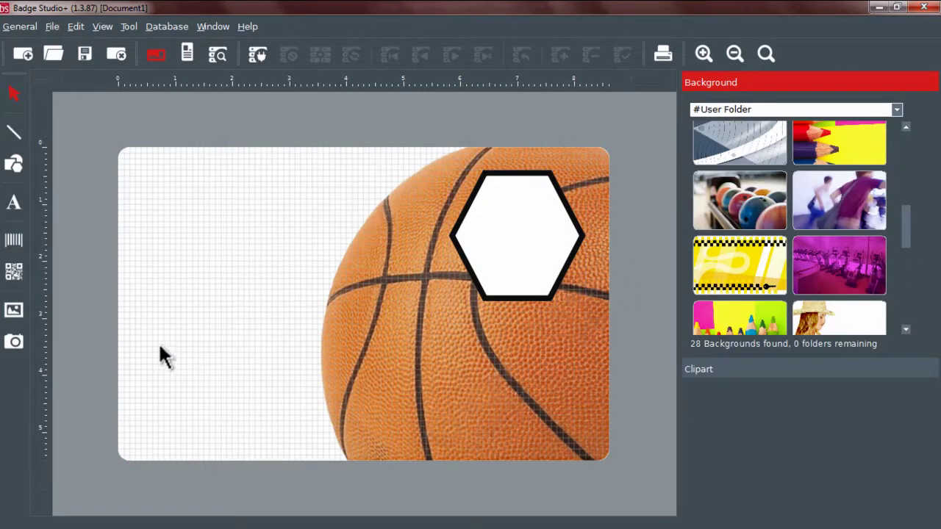
# Step: Place logo_basket.png in a new image frame over the hexagon, accepting it unedited
pyautogui.click(16, 315)
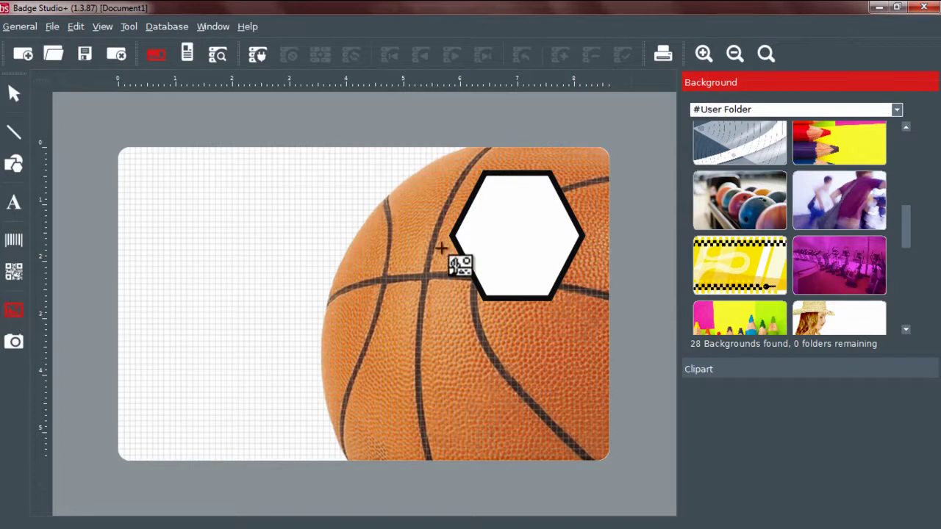
pyautogui.moveTo(471, 185); pyautogui.dragTo(568, 283)
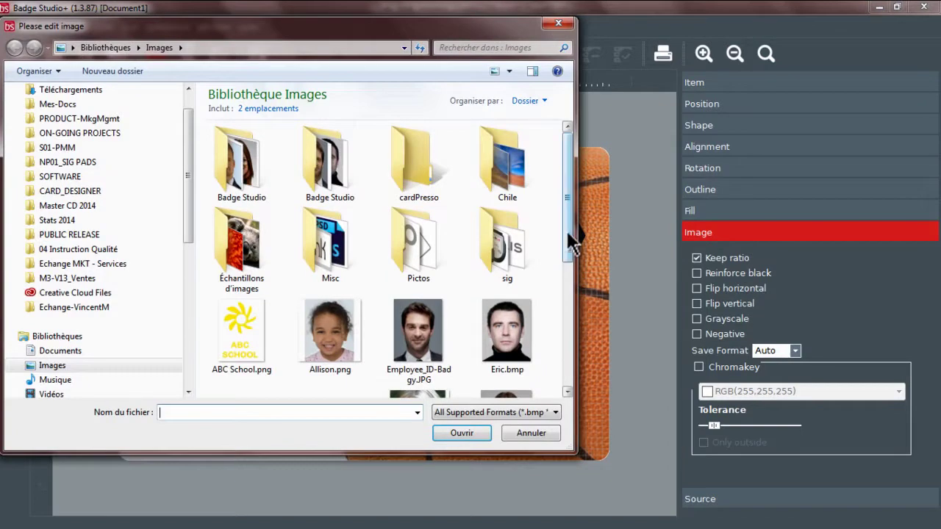
pyautogui.moveTo(571, 185); pyautogui.dragTo(573, 276)
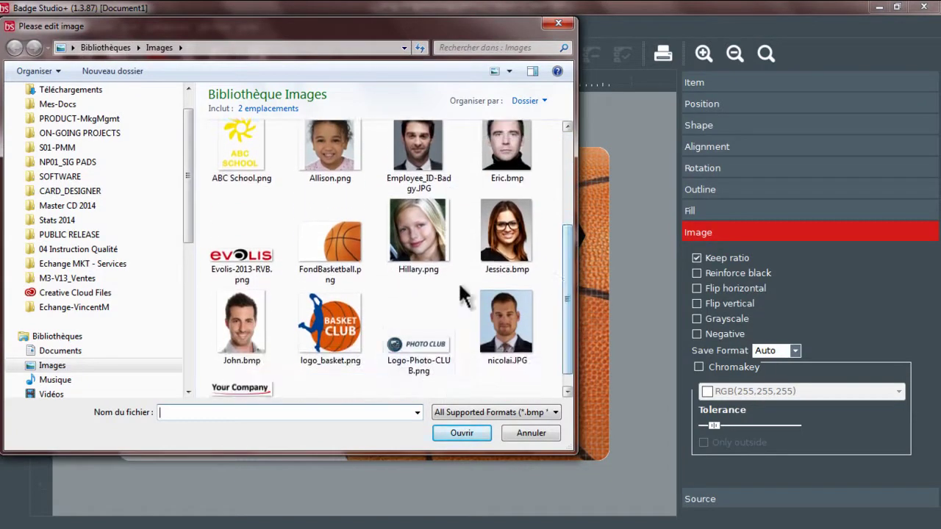
pyautogui.click(365, 351)
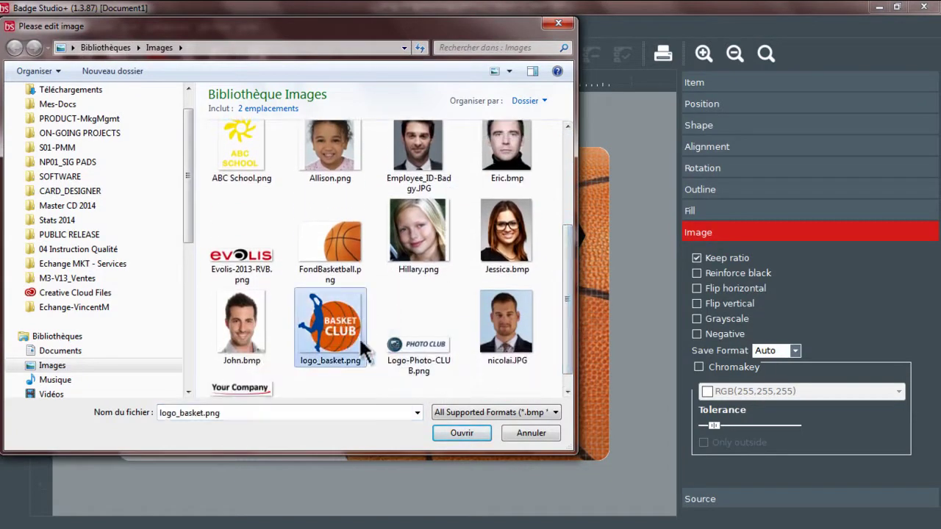
pyautogui.click(457, 434)
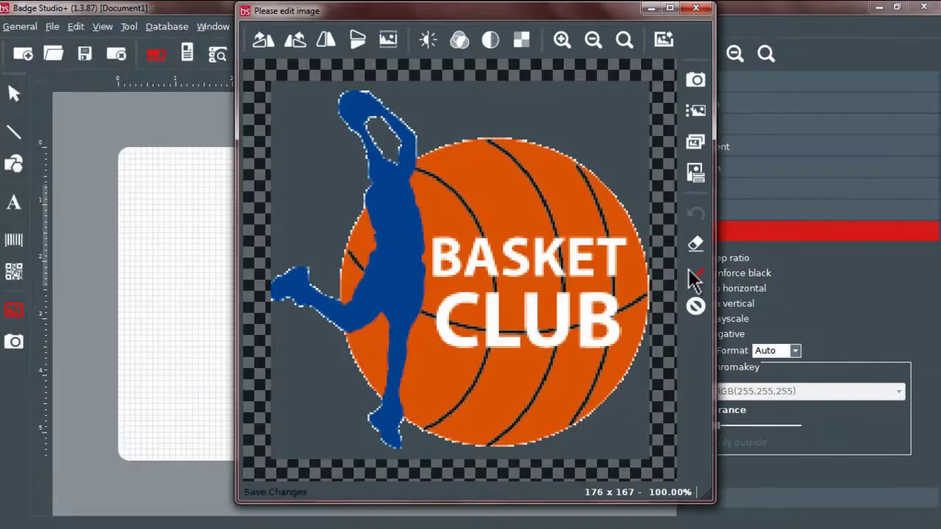
pyautogui.click(696, 276)
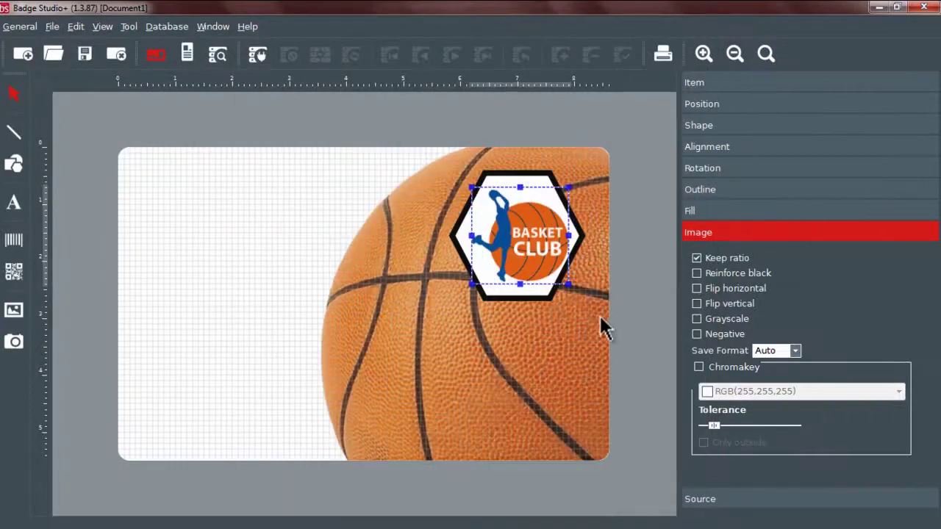
pyautogui.click(549, 401)
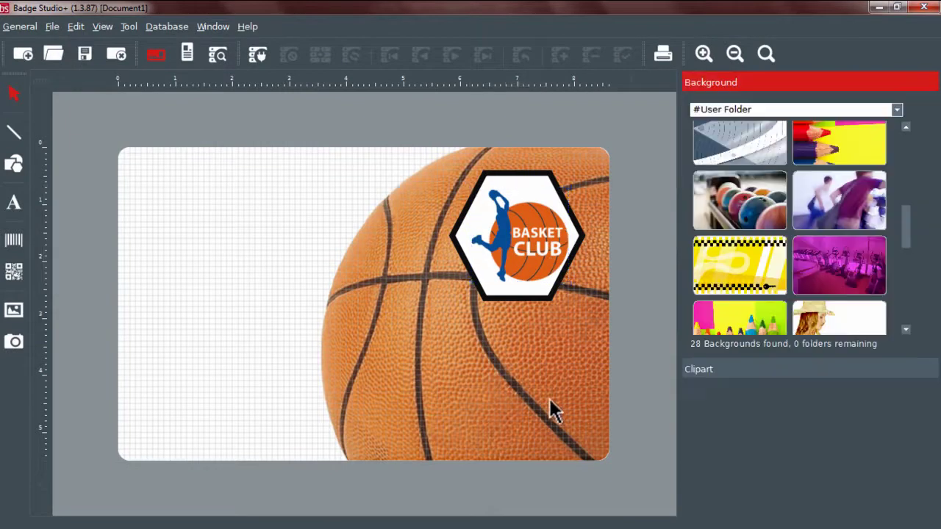
# Step: Place Employee_ID-Badgy.JPG in a new image frame at the badge's lower left
pyautogui.click(13, 310)
pyautogui.moveTo(136, 296); pyautogui.dragTo(243, 443)
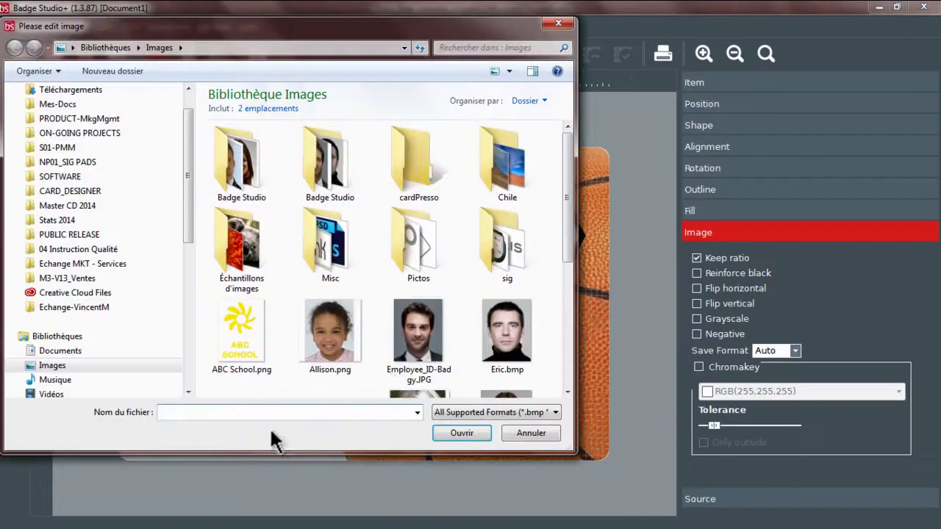
pyautogui.click(430, 345)
pyautogui.click(450, 433)
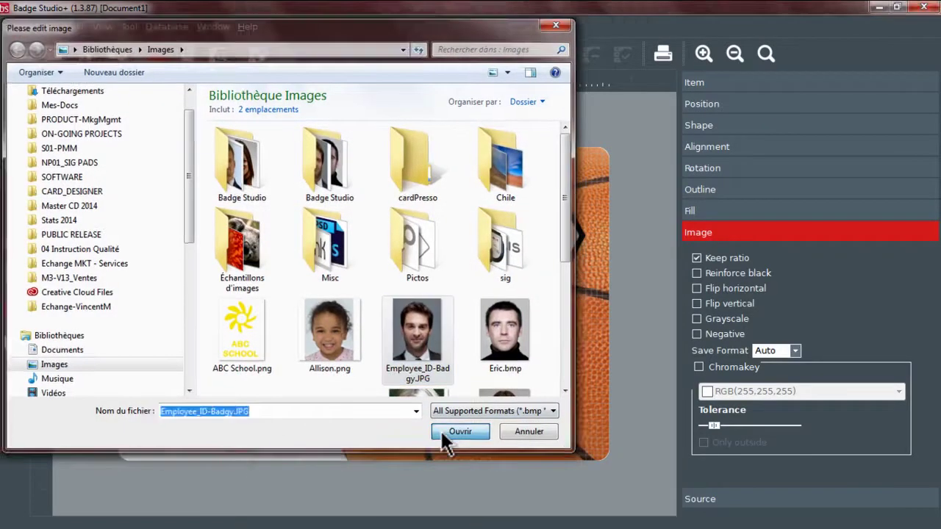
pyautogui.click(696, 281)
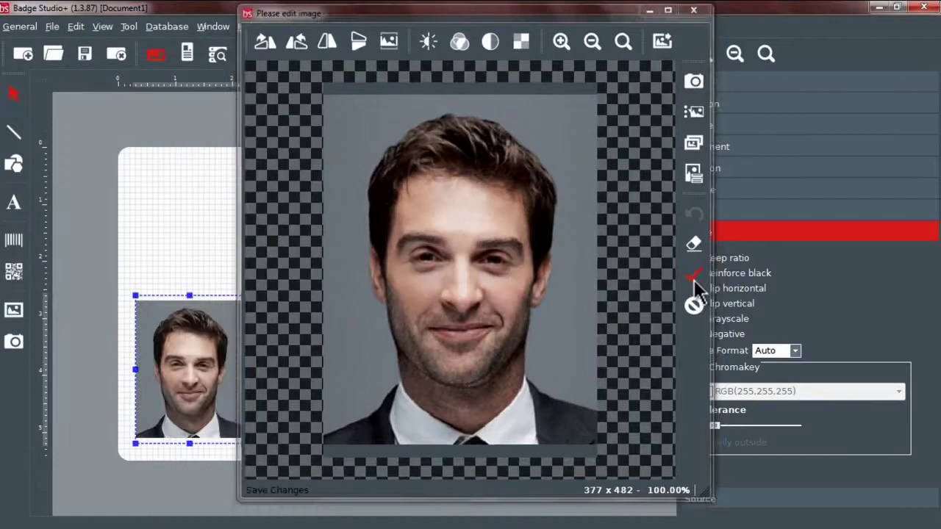
pyautogui.click(421, 367)
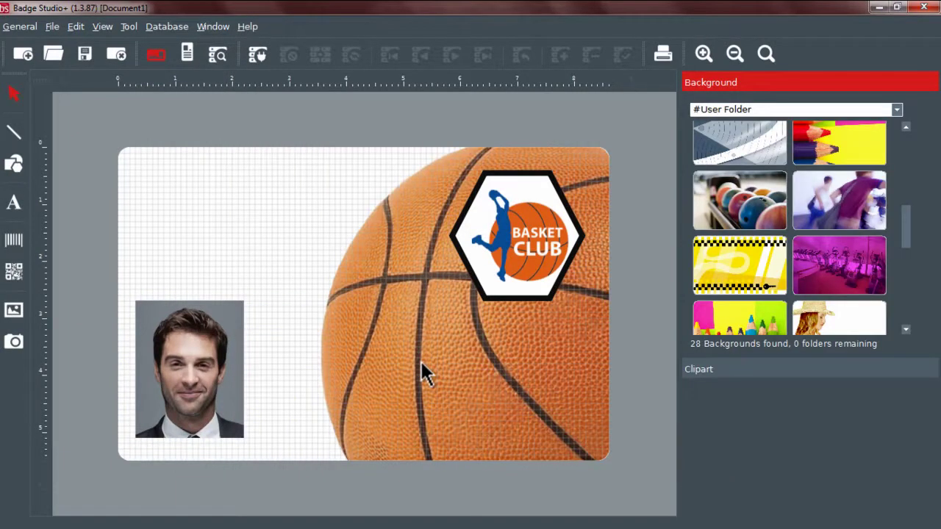
# Step: Add a text box at the badge's top left containing the holder's full name
pyautogui.click(12, 206)
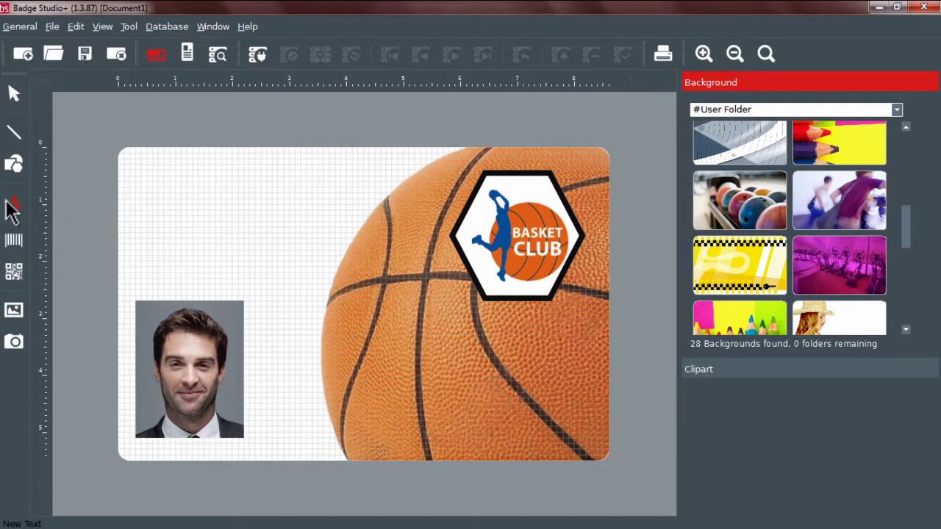
pyautogui.moveTo(135, 170); pyautogui.dragTo(336, 233)
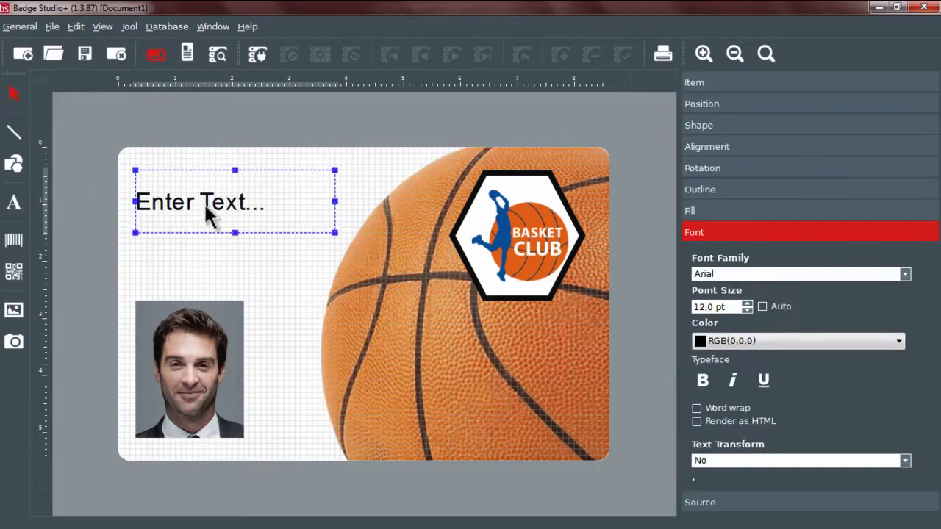
pyautogui.doubleClick(207, 210)
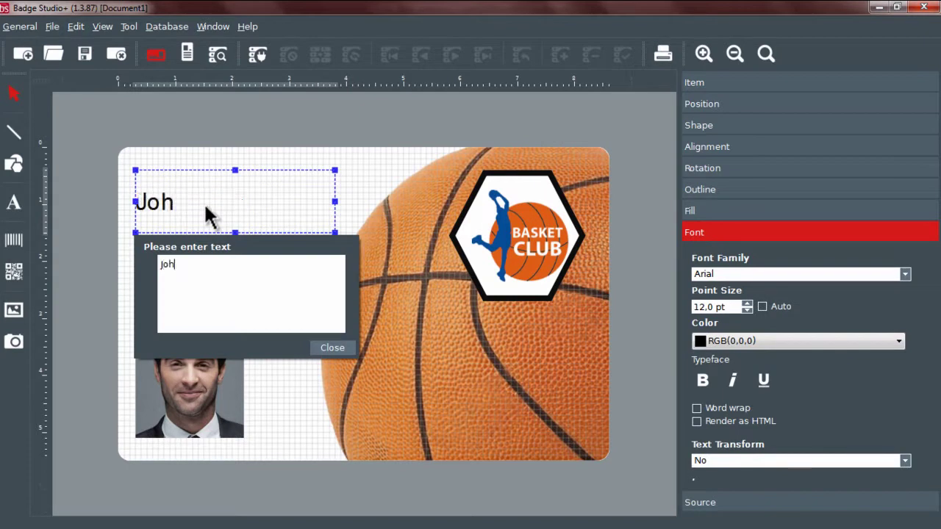
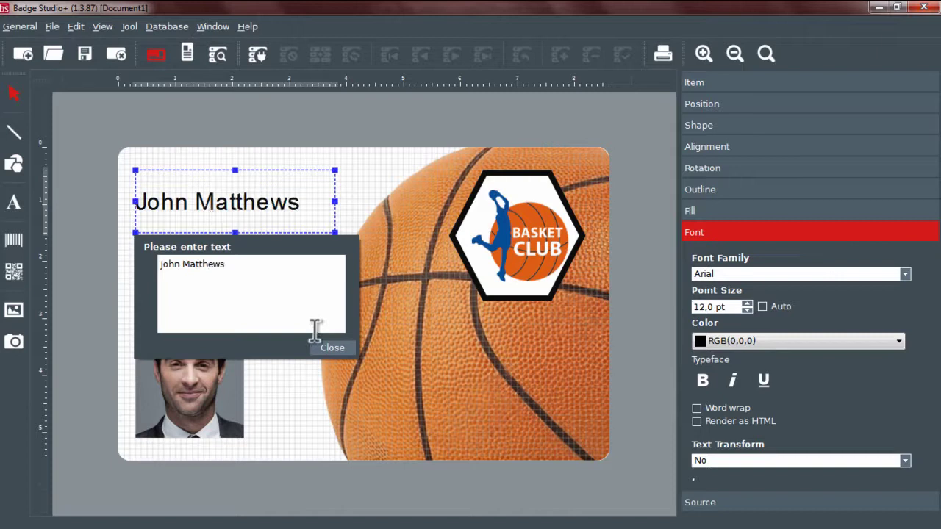
pyautogui.click(324, 348)
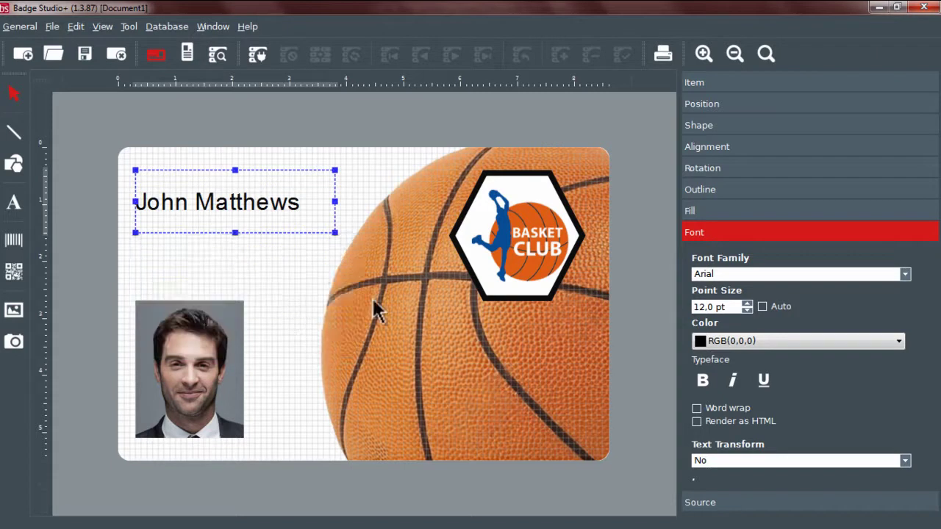
# Step: Format the name text as bold orange (100%R 40%G) at 13 pt
pyautogui.click(727, 343)
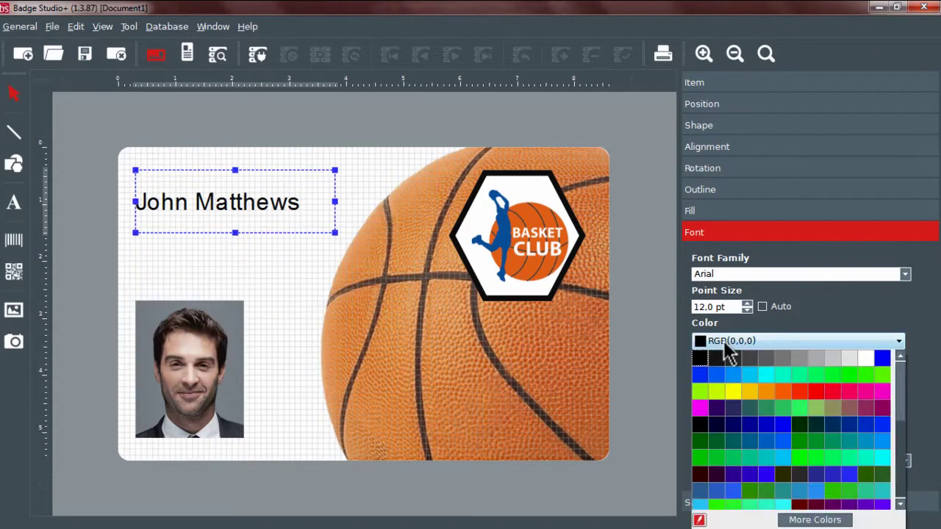
pyautogui.click(783, 391)
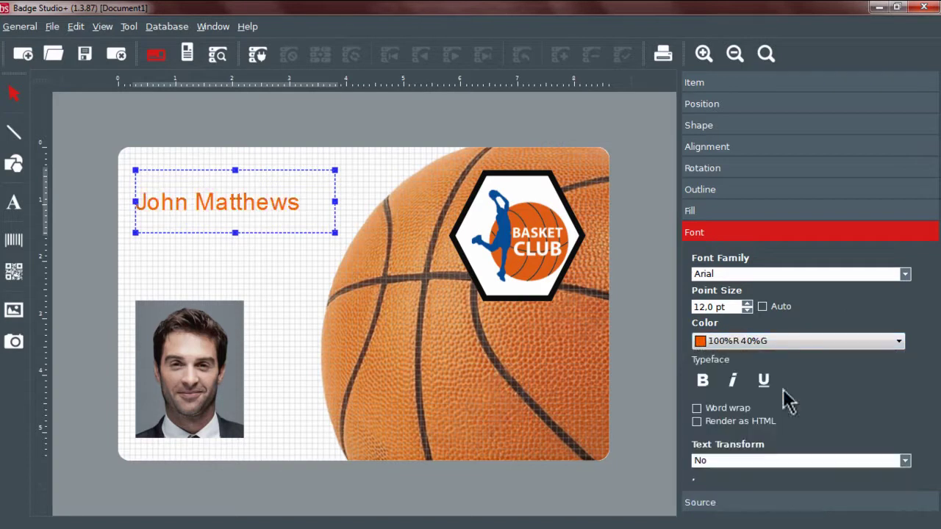
pyautogui.click(747, 303)
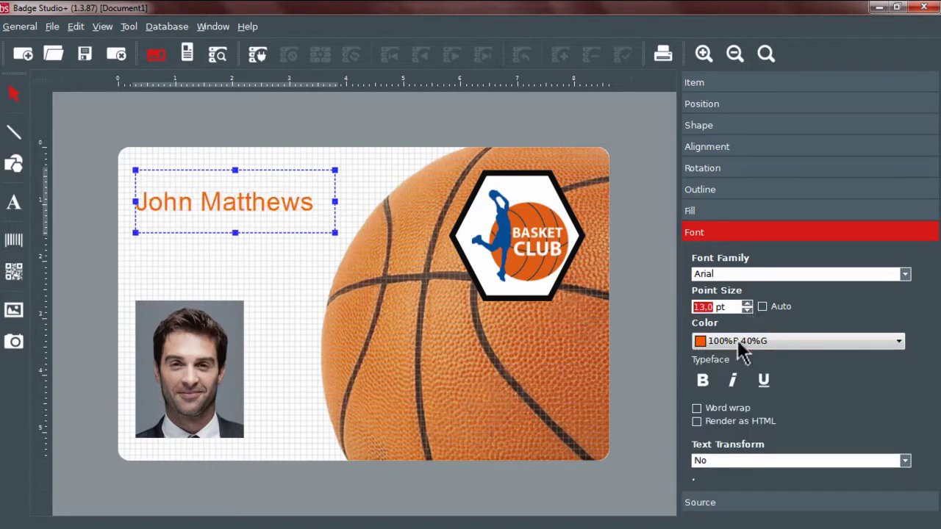
pyautogui.click(704, 380)
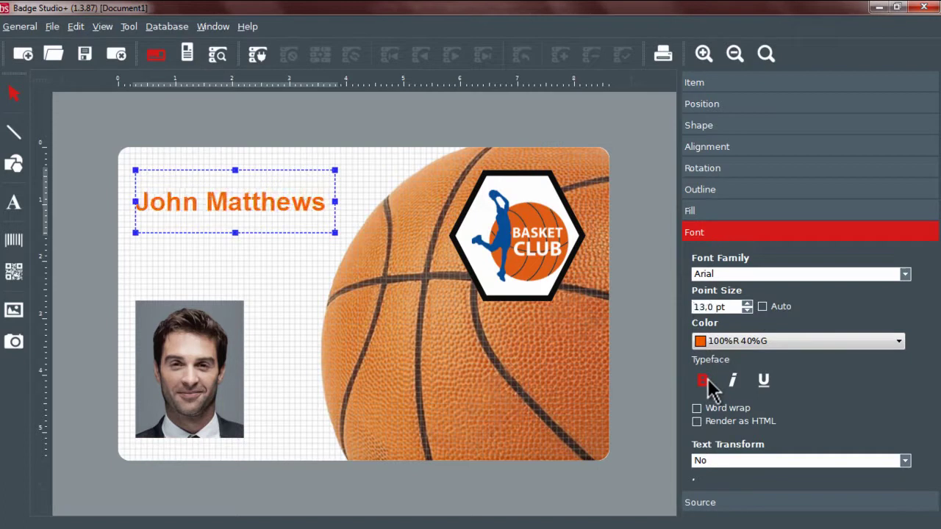
pyautogui.click(651, 312)
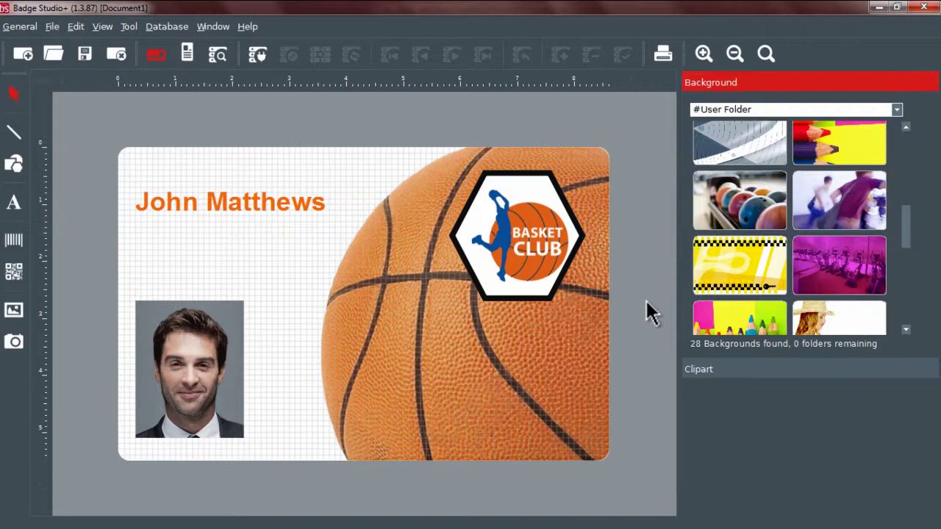